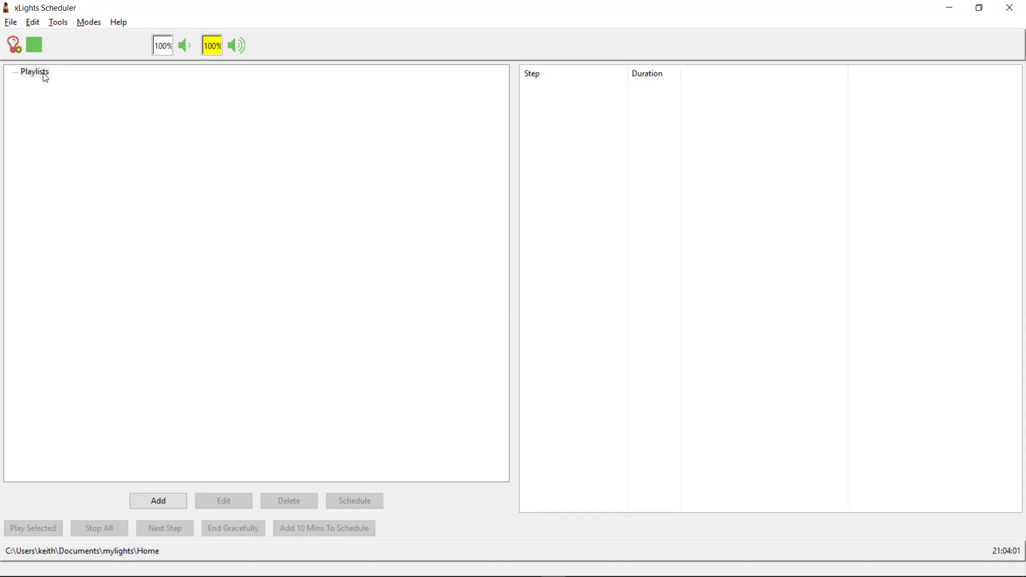
- Create a new playlist named 'Christmas 2017'
click(158, 502)
drag(534, 89, 418, 95)
text(C)
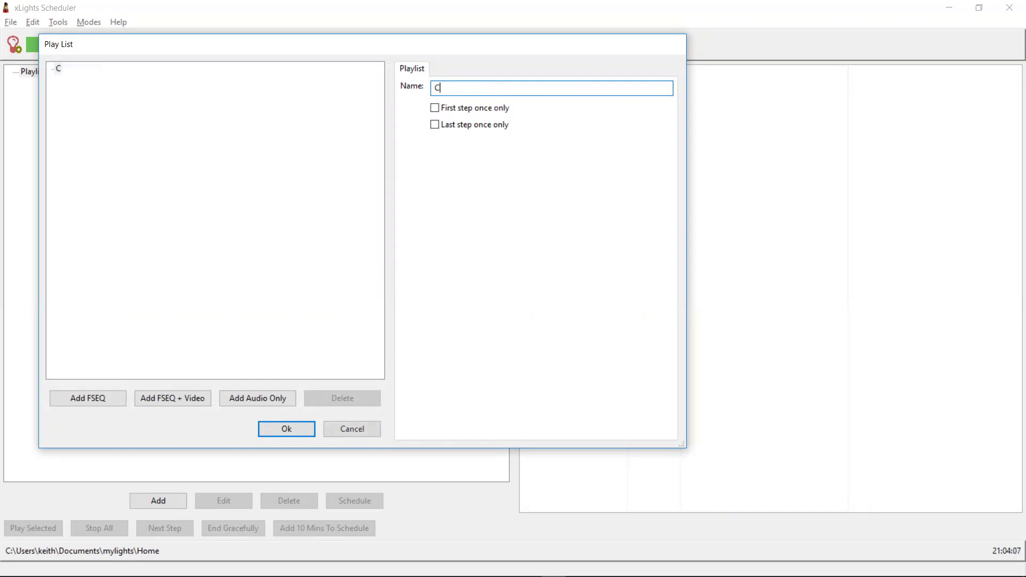
text(hristmas 2017)
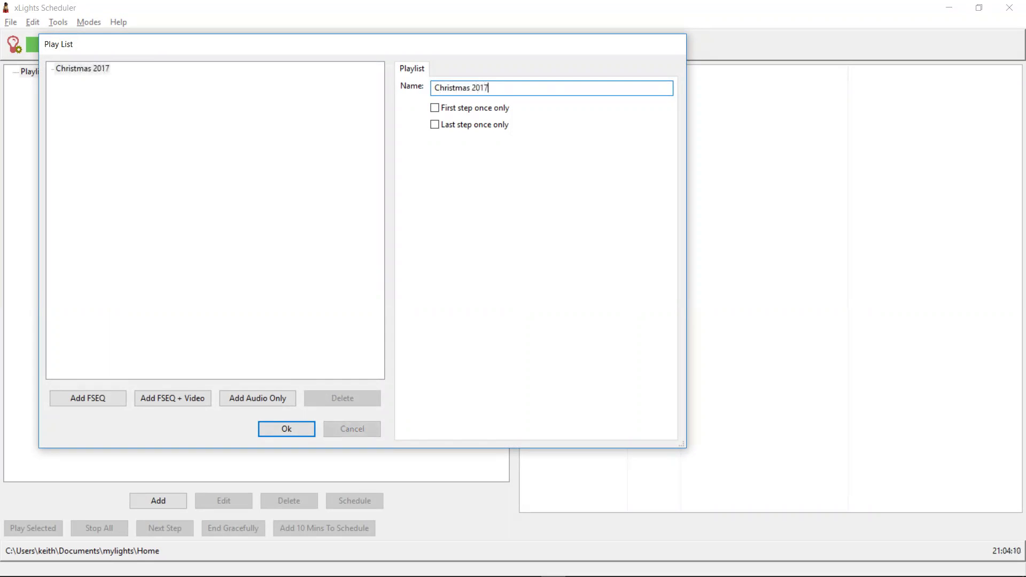
key(Tab)
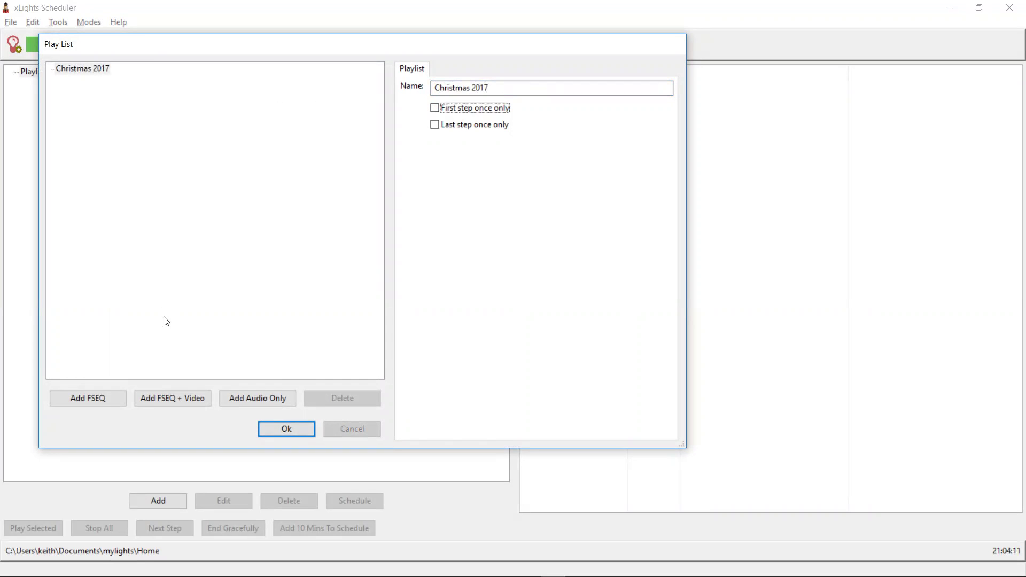
- Add nine FSEQ sequences from the Home folder, from 30 sec animation 4 to Wizards In Winter
click(96, 400)
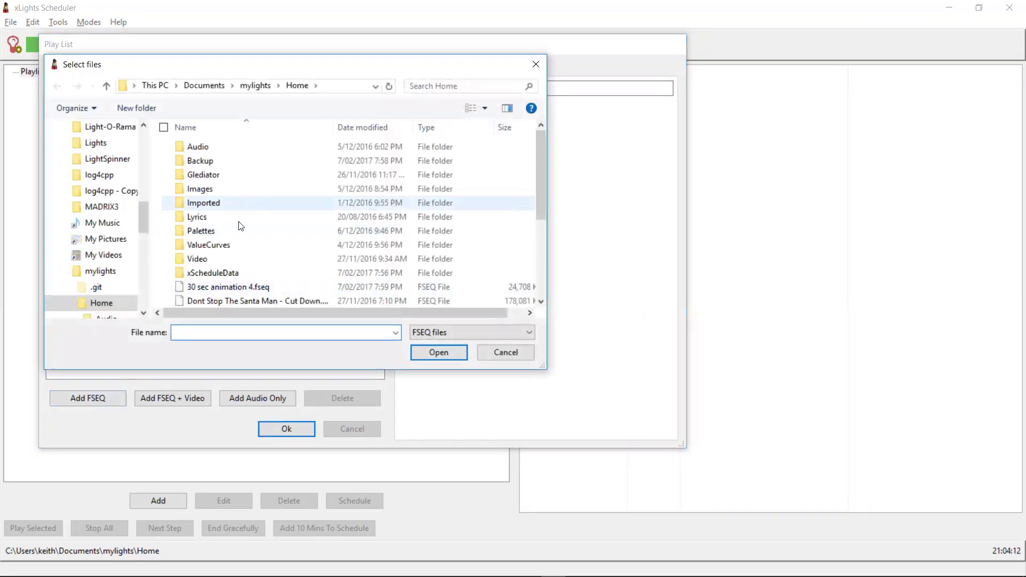
click(227, 287)
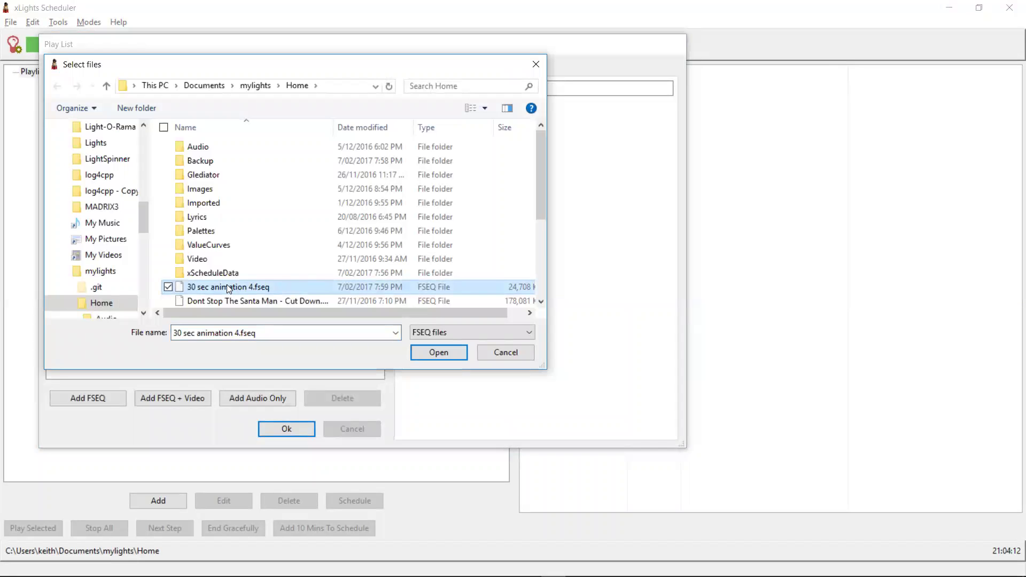
scroll(227, 287, down, 2)
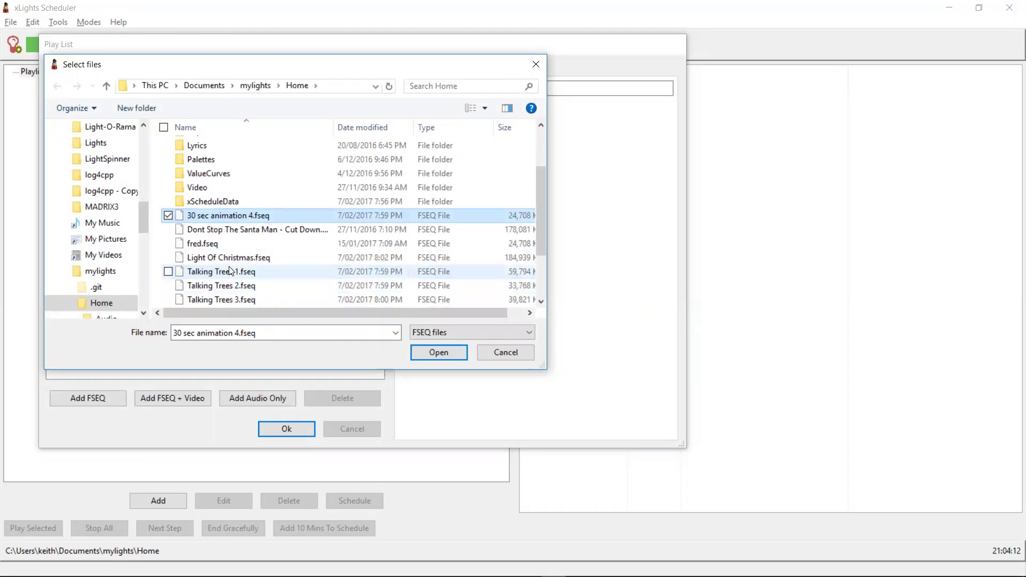
ctrl+click(230, 259)
ctrl+click(230, 273)
ctrl+click(229, 286)
ctrl+click(229, 298)
scroll(229, 298, down, 2)
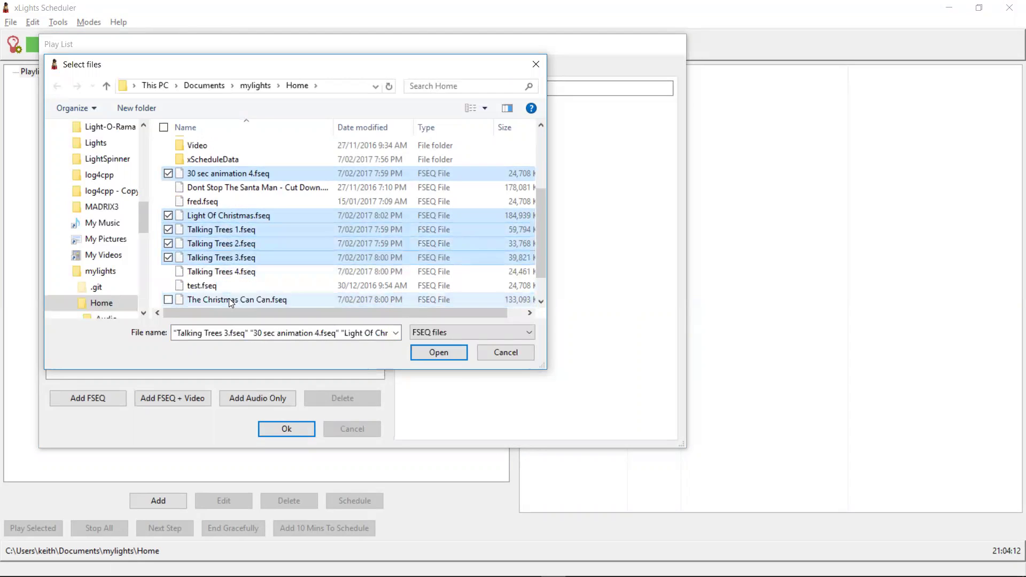
ctrl+click(230, 244)
ctrl+click(233, 272)
ctrl+click(233, 286)
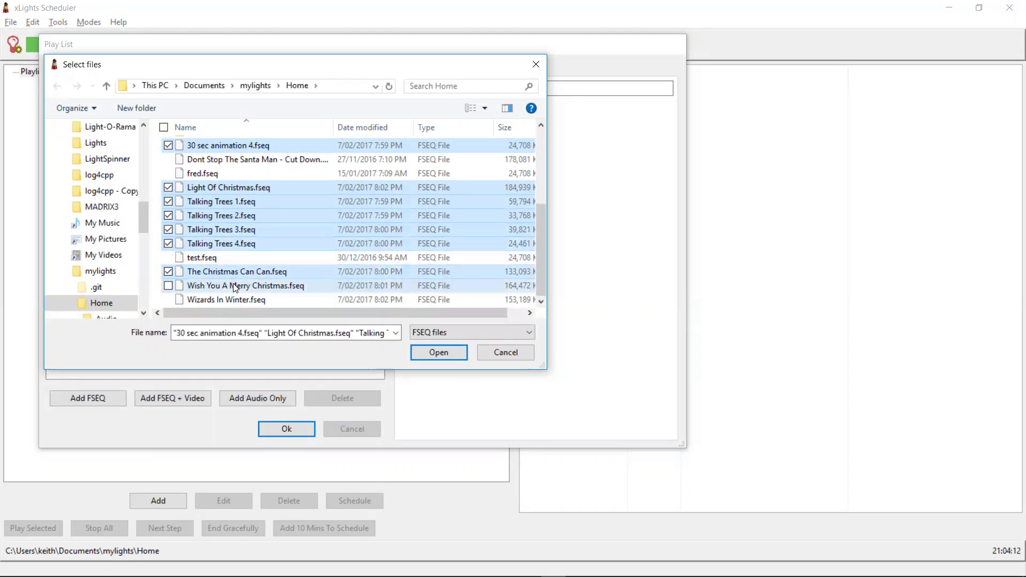
ctrl+click(232, 300)
click(455, 357)
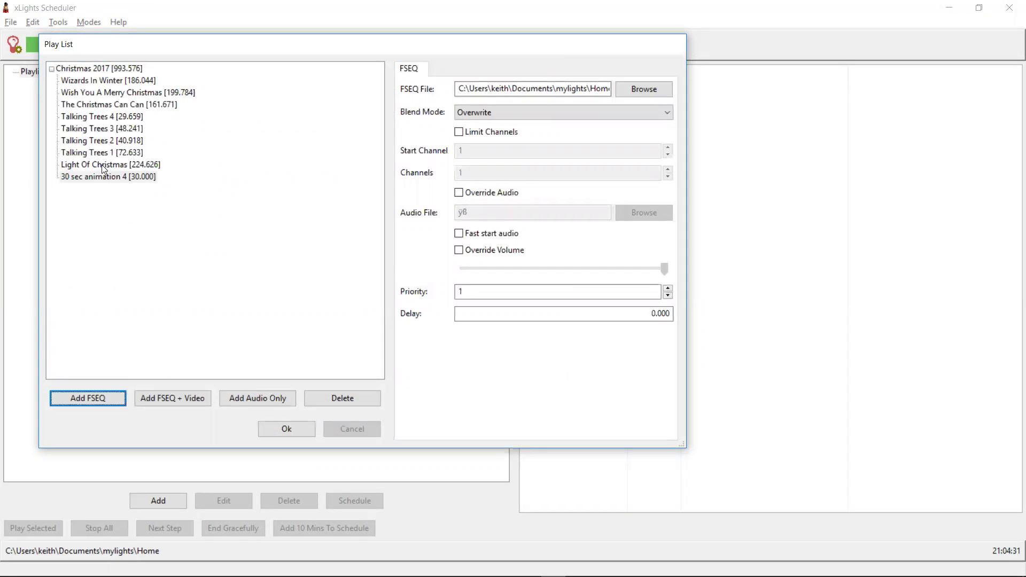
- Reorder the steps so Talking Trees 1 leads, with Talking Trees 2–4 placed between songs
drag(100, 116, 105, 77)
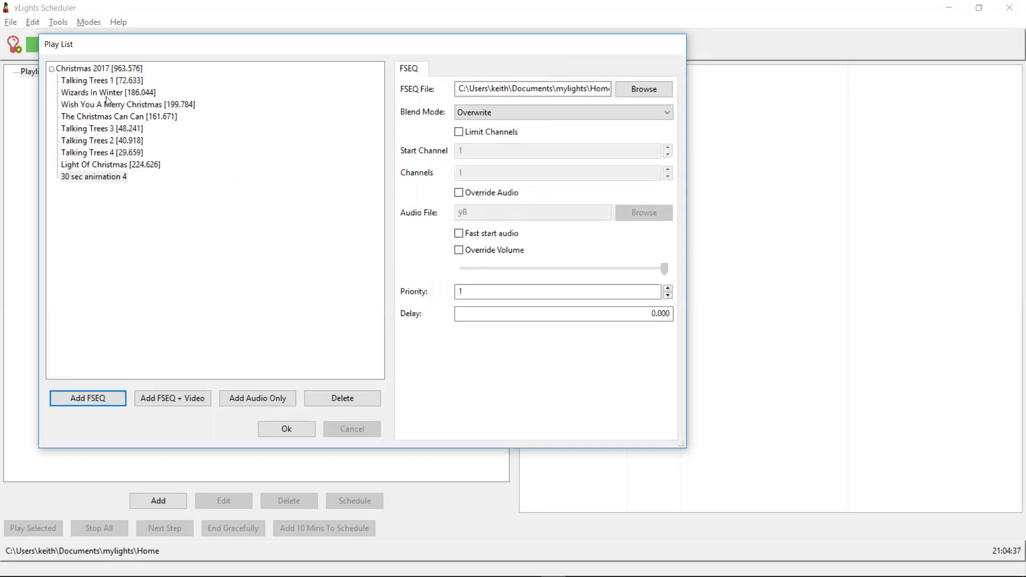
click(105, 140)
drag(105, 140, 110, 105)
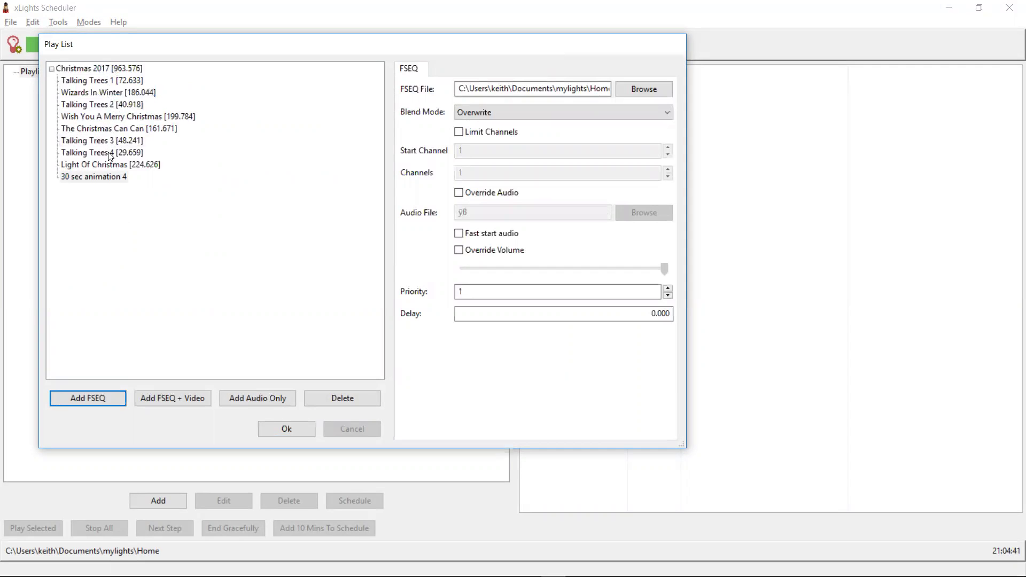
click(104, 128)
drag(104, 128, 104, 117)
- Enable fast start audio for Talking Trees 1, Wizards In Winter, Talking Trees 2 and Wish You A Merry Christmas
click(102, 81)
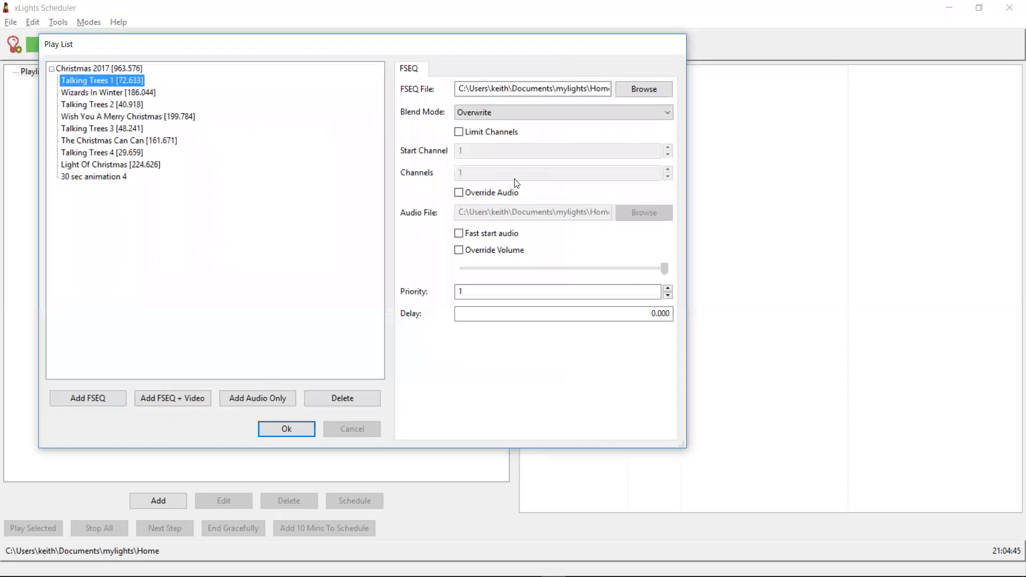
click(458, 234)
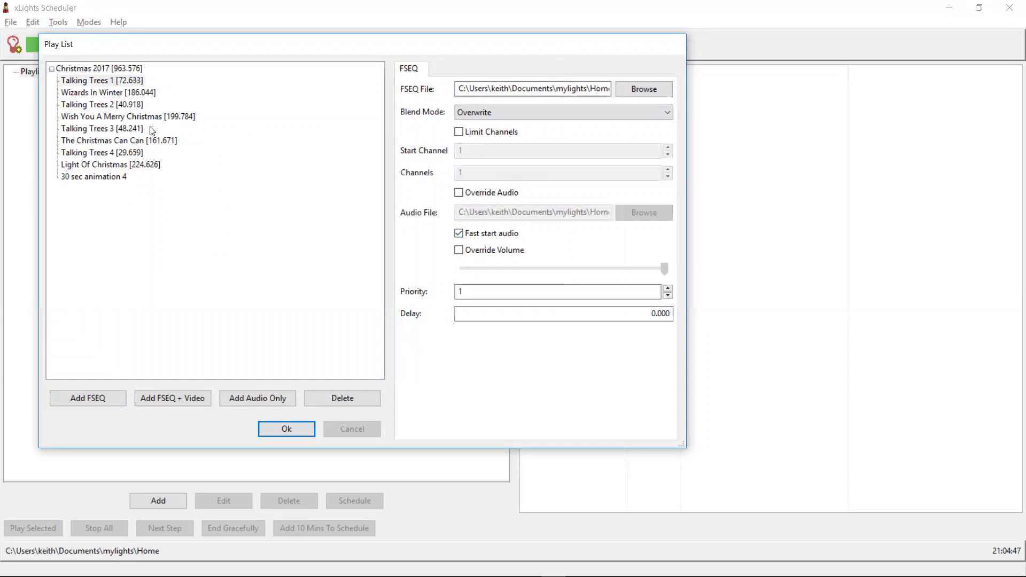
click(127, 95)
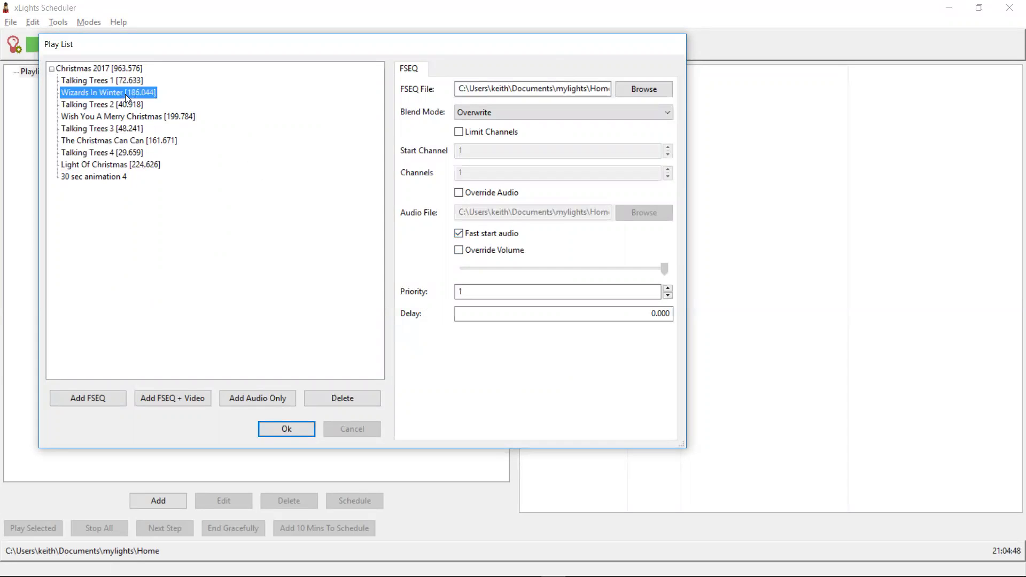
click(458, 234)
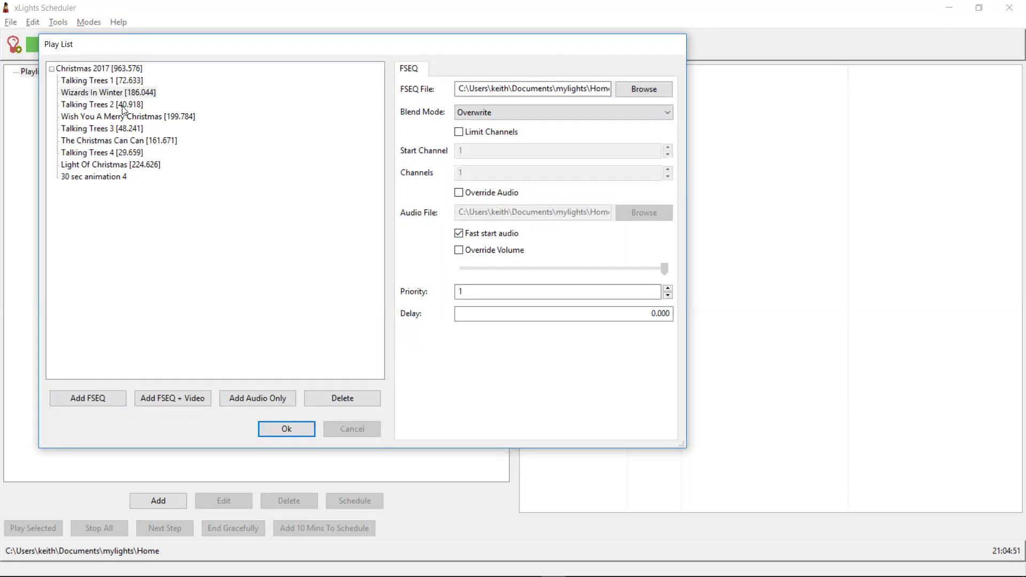
click(123, 108)
click(459, 235)
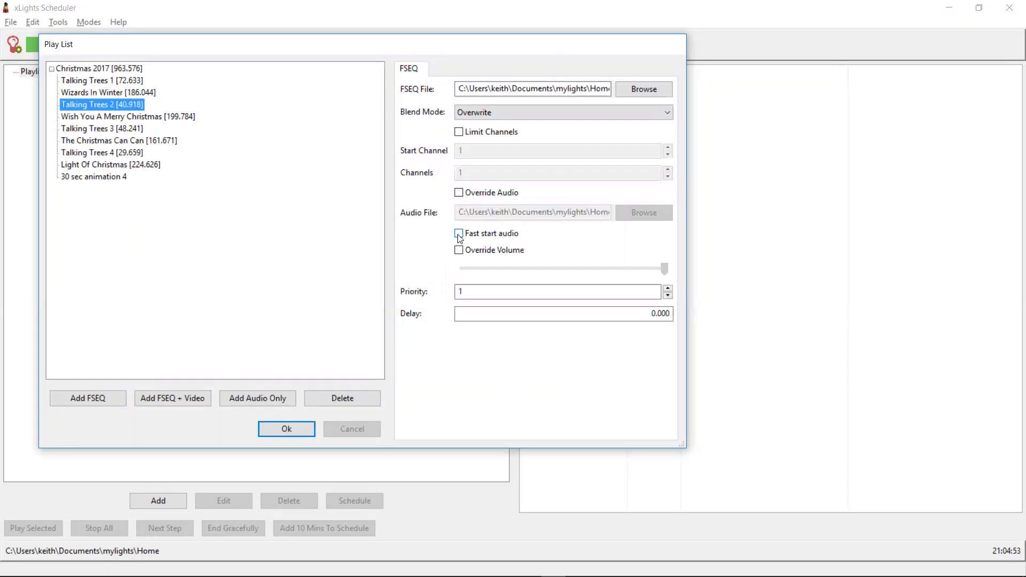
click(459, 235)
click(177, 119)
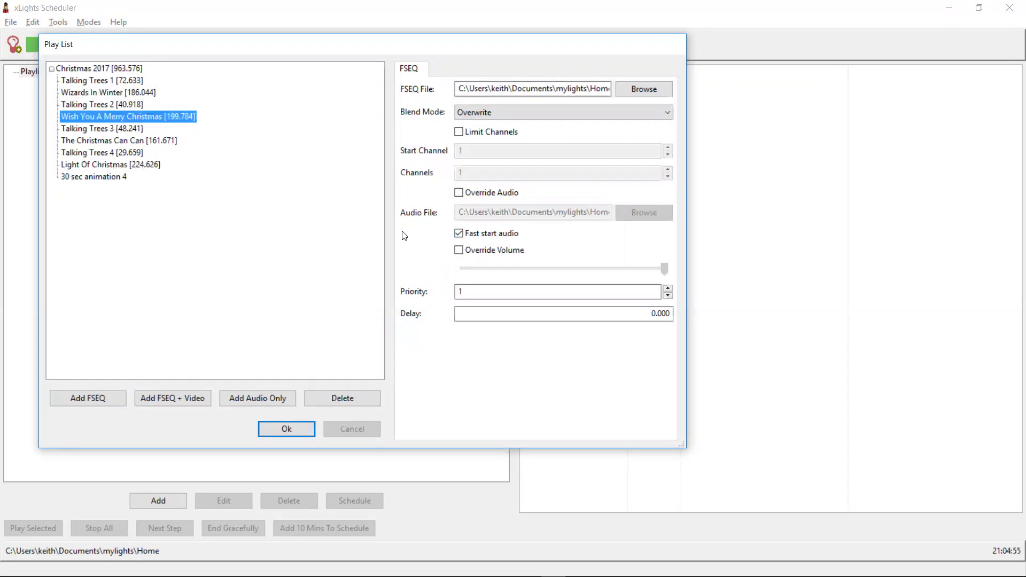
click(459, 235)
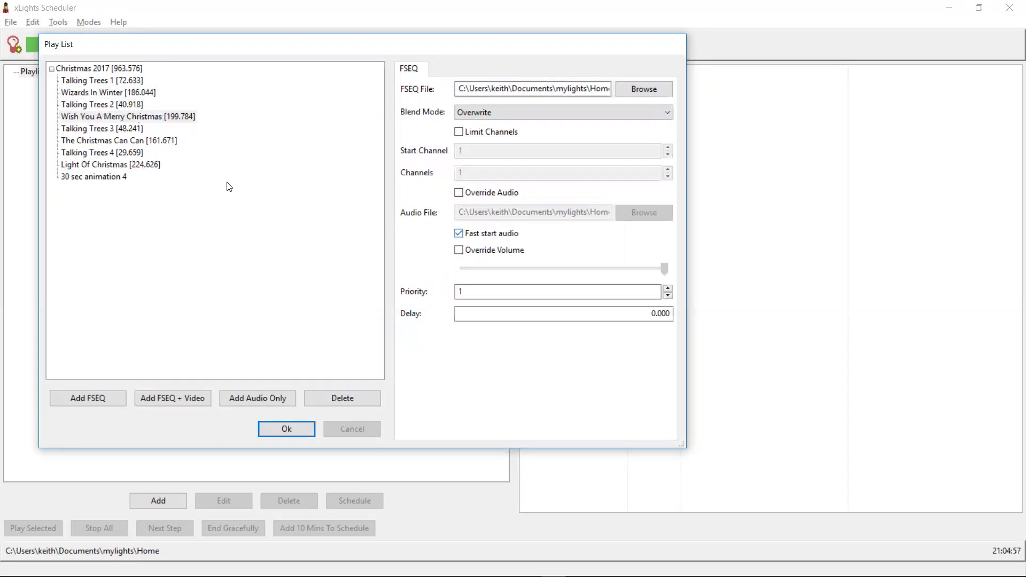
- Enable fast start audio for Talking Trees 3, The Christmas Can Can, Talking Trees 4, Light Of Christmas, 30 sec animation 4
click(129, 132)
click(459, 235)
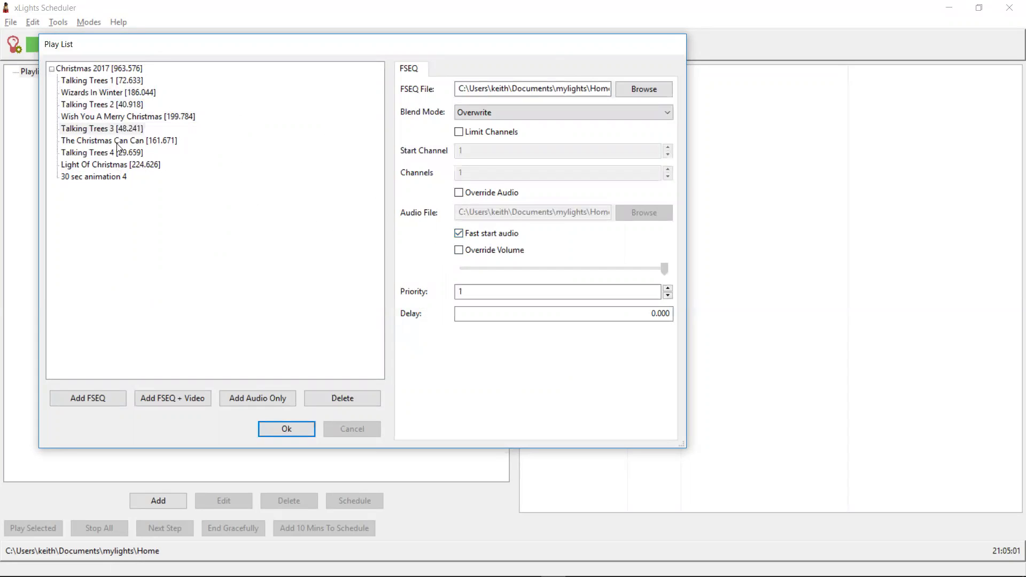
click(118, 142)
click(459, 234)
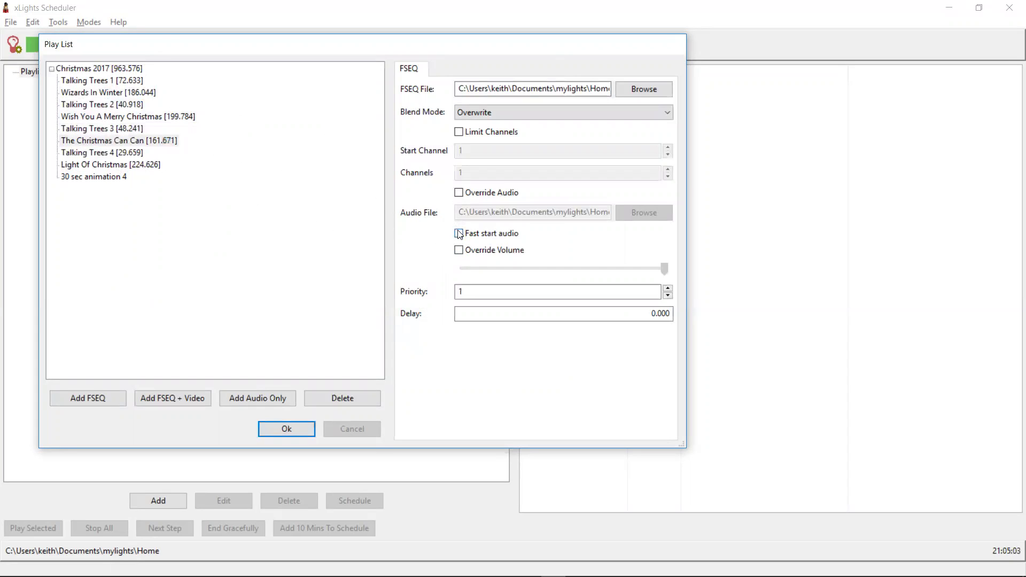
click(116, 153)
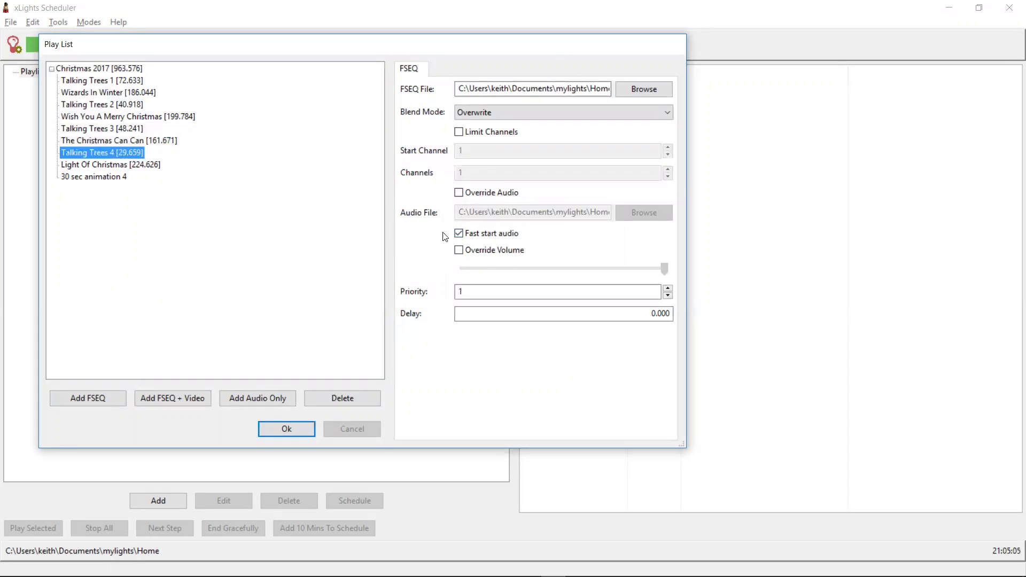
click(459, 234)
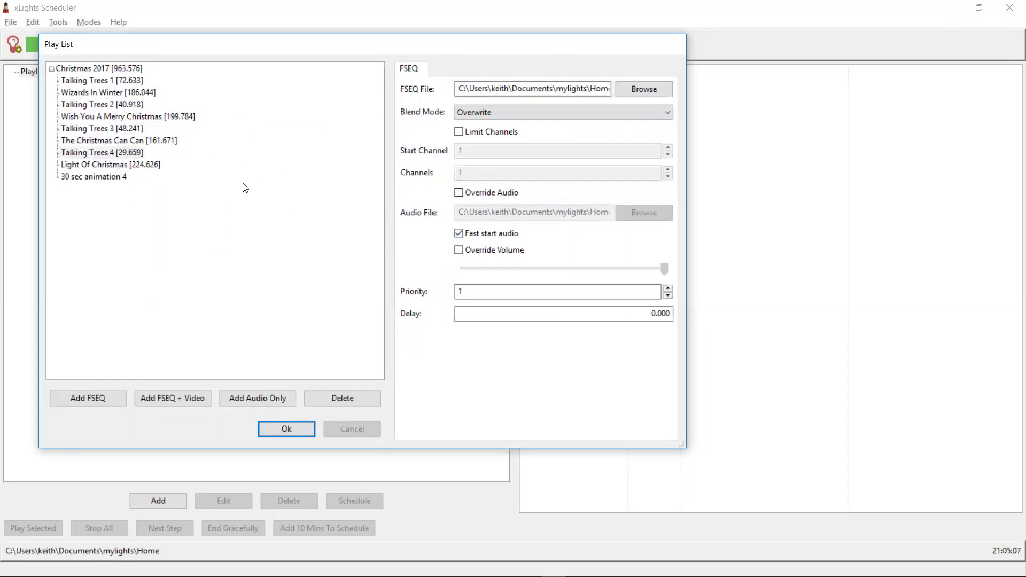
click(151, 165)
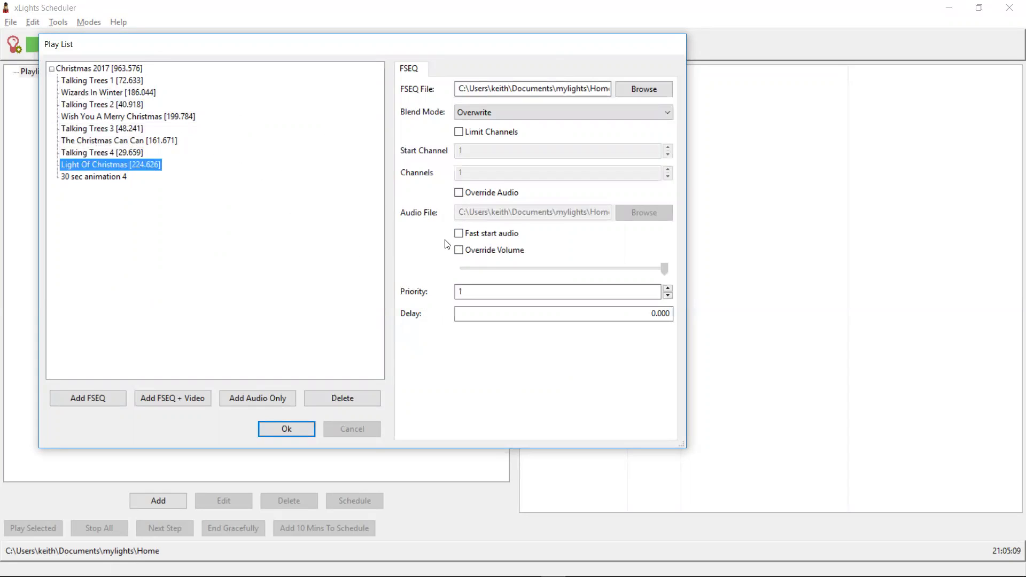
click(459, 233)
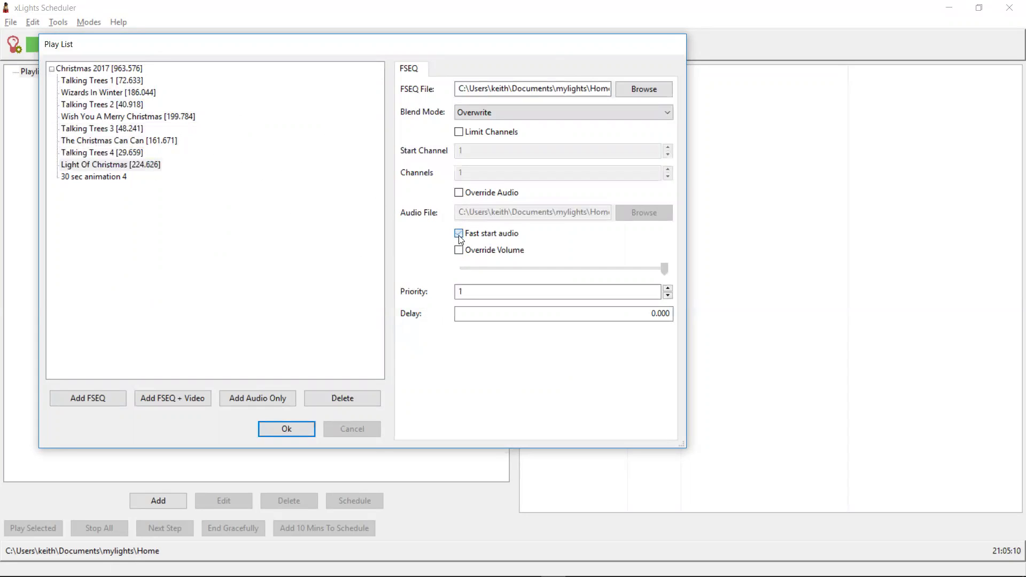
click(121, 180)
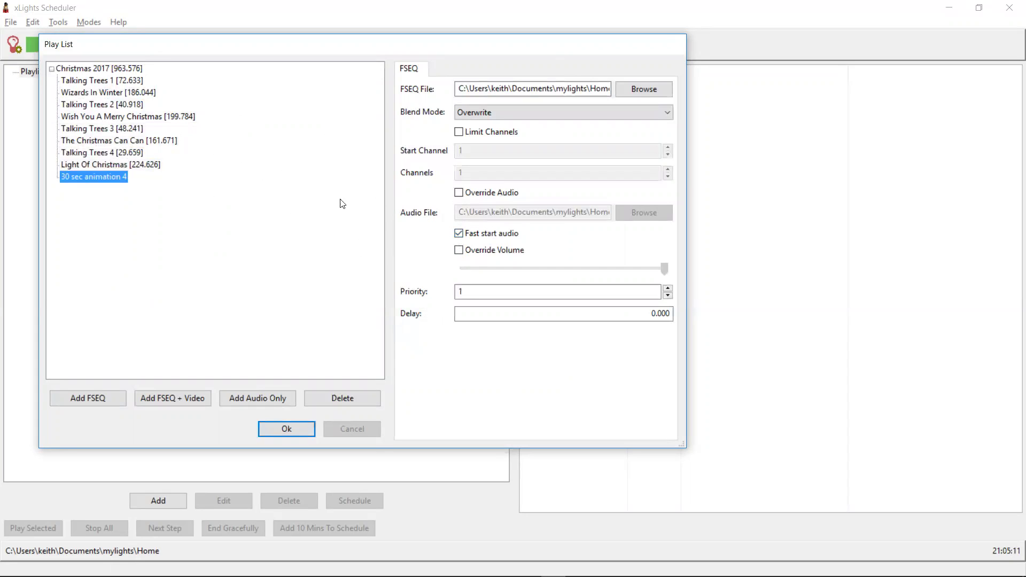
click(460, 237)
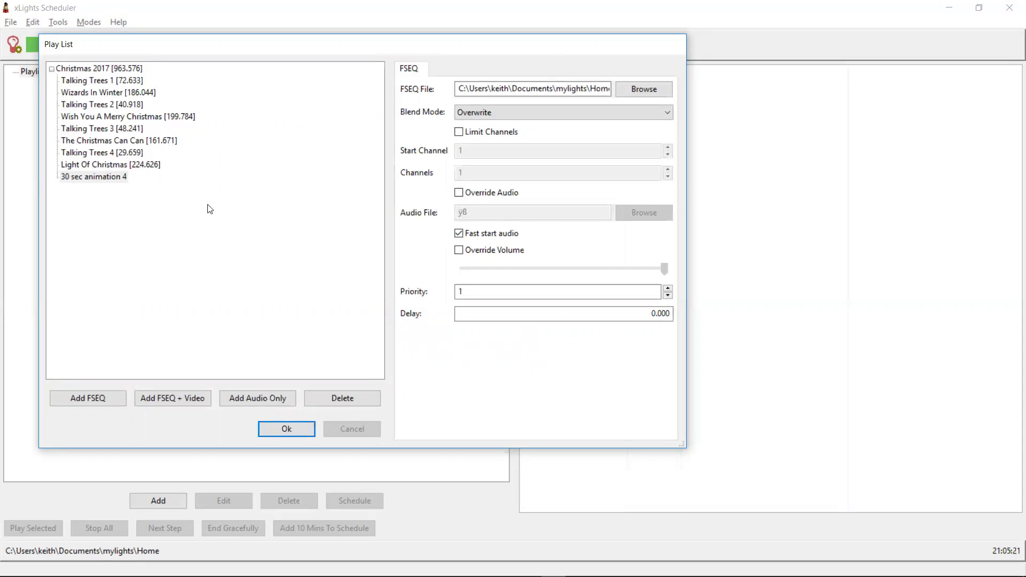
- Confirm the Christmas 2017 playlist and start a schedule named 'Weeknights'
click(307, 428)
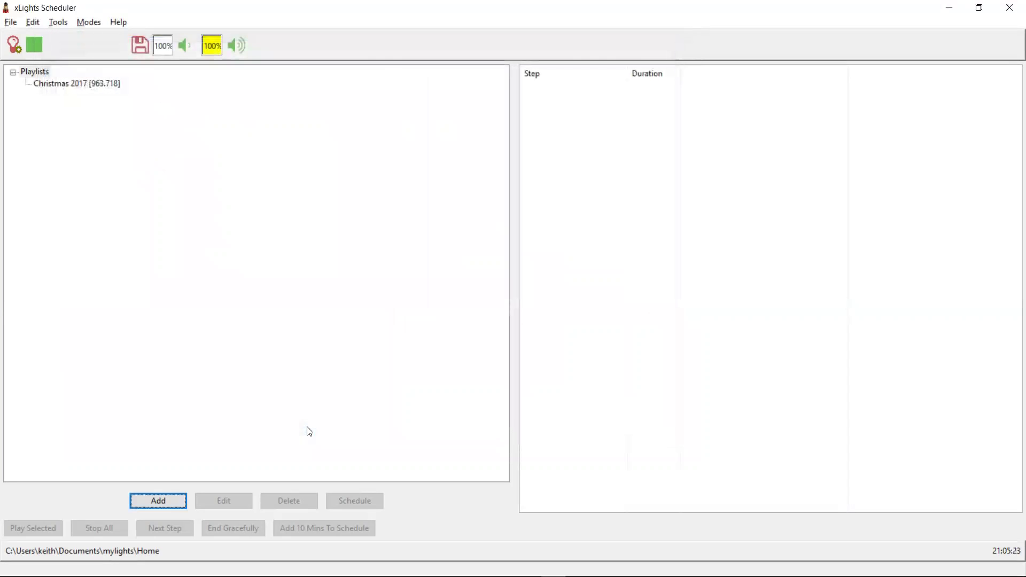
click(67, 84)
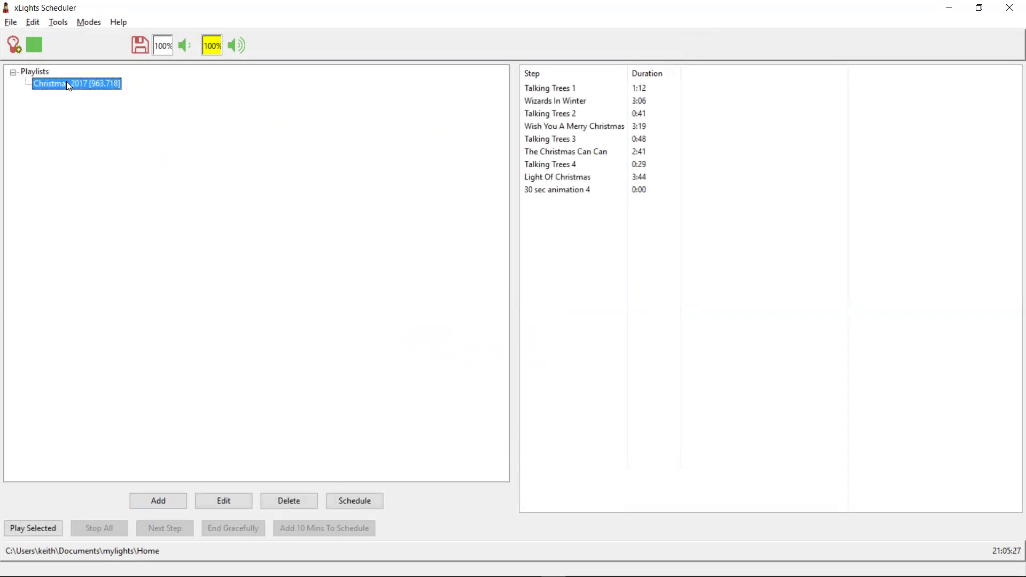
click(360, 498)
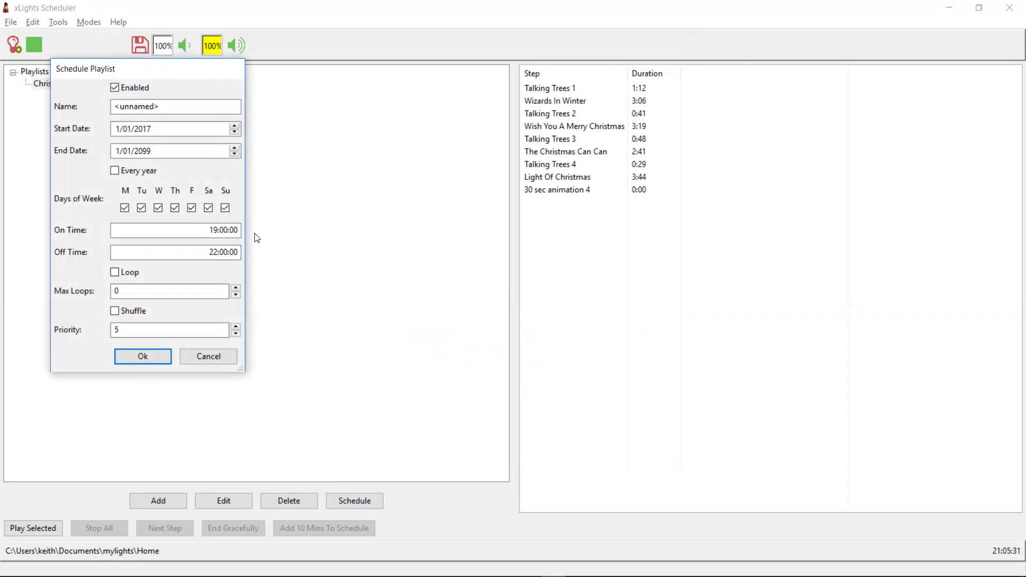
drag(183, 105, 87, 105)
text(Weeknights)
key(Tab)
- Set the Weeknights date range to 1/12/2017 through 31/12/2017
key(Right)
text(12)
key(Tab)
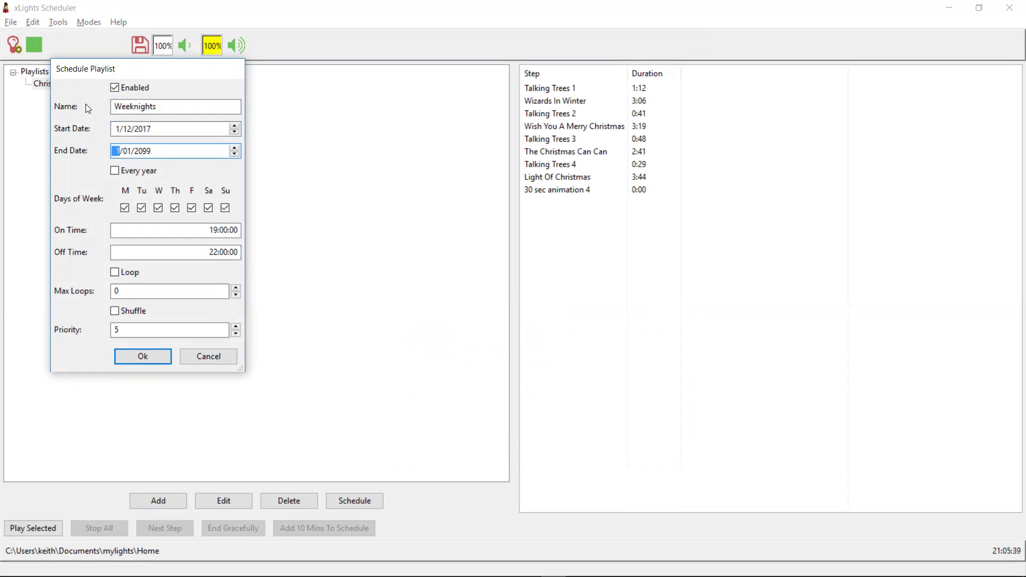
text(31)
key(Tab)
key(shift+Tab)
key(Right)
text(2017)
key(Tab)
- Limit Weeknights to Sunday–Thursday, enable looping, and confirm the schedule
click(193, 207)
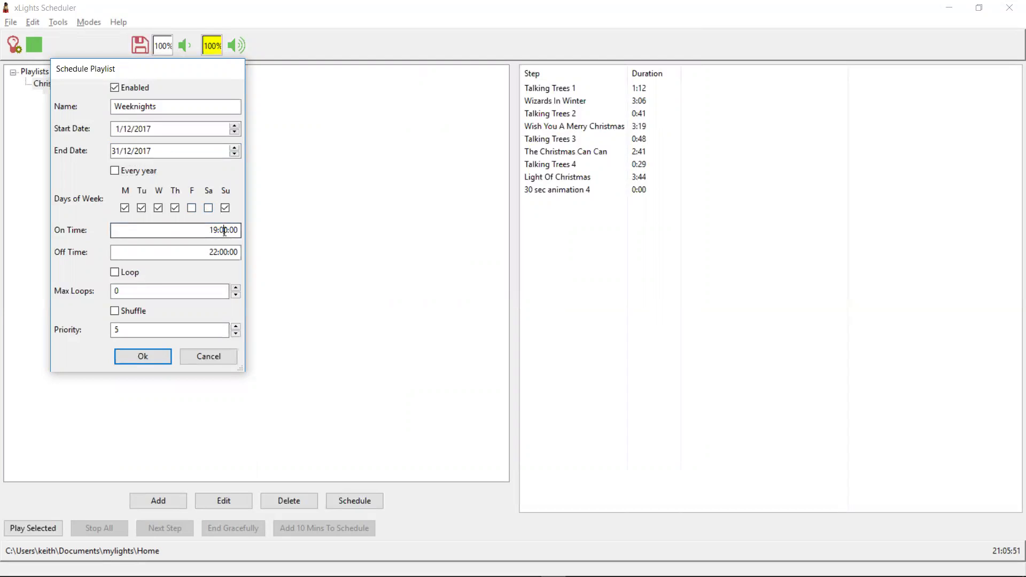
key(Tab)
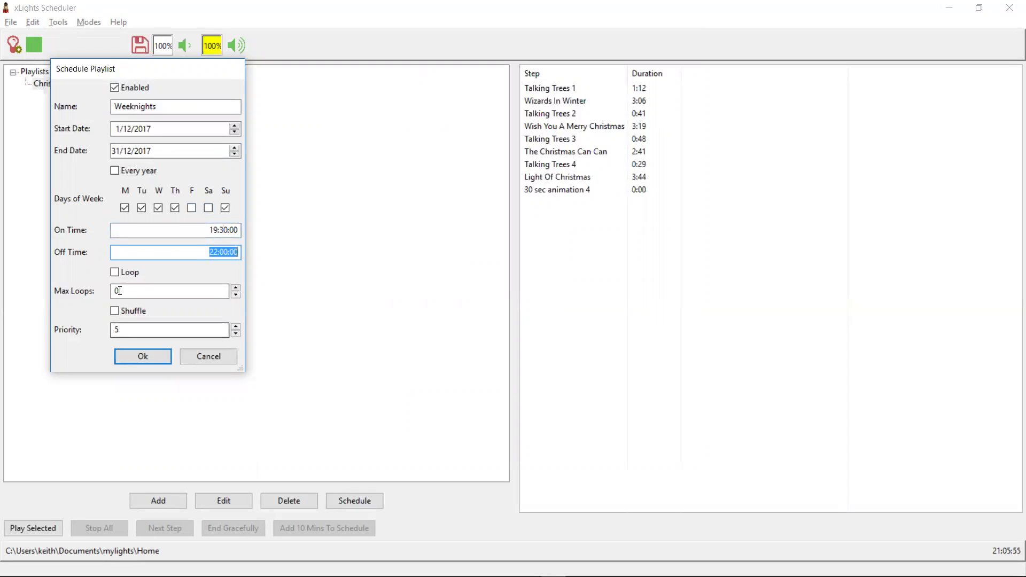
click(115, 272)
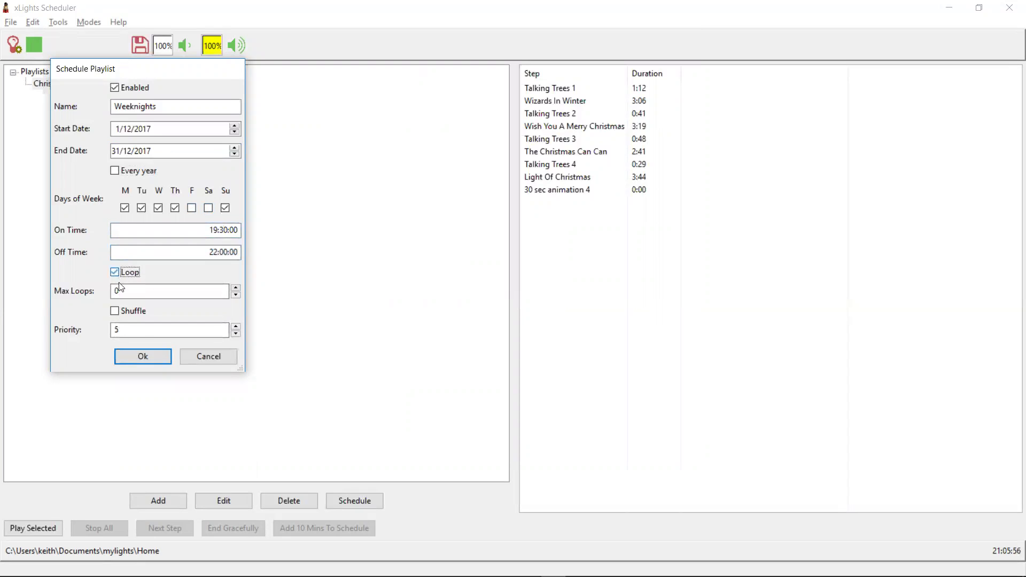
click(137, 355)
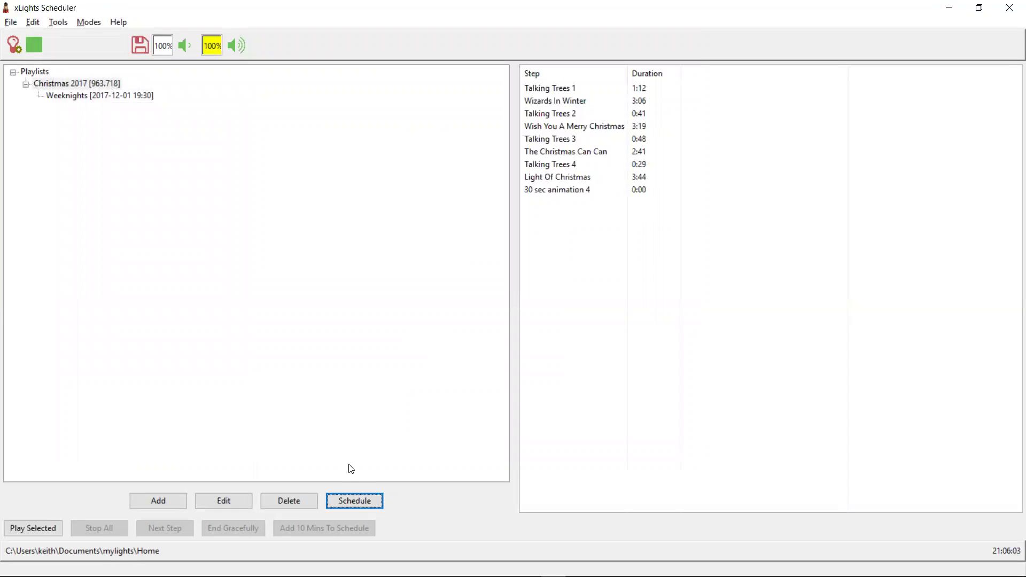
- Start a schedule named 'Weekend' running 1/12/2017 through 31/12/2017
click(354, 502)
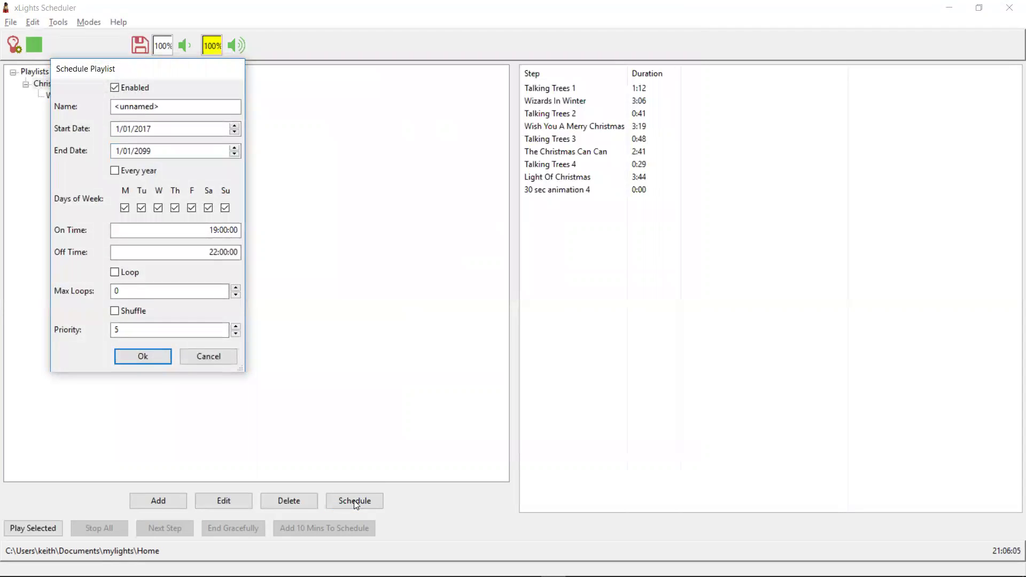
drag(192, 107, 59, 109)
text(Weekend)
key(Tab)
key(Right)
key(Tab)
key(Right)
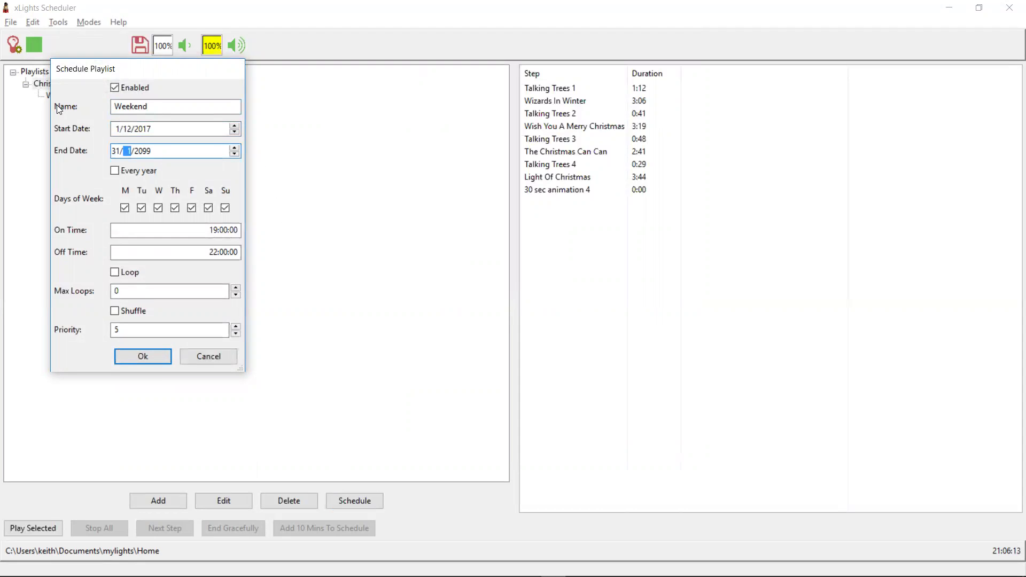
key(Right)
text(2017)
key(Tab)
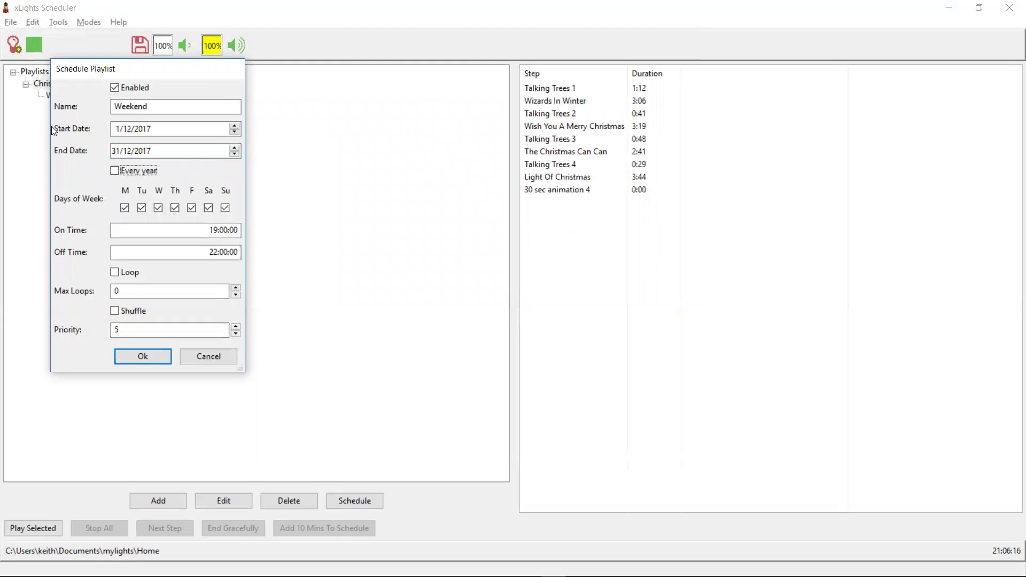
- Untick Monday, Tuesday, Wednesday and Sunday so Weekend runs only Friday and Saturday
click(125, 208)
click(142, 209)
click(157, 209)
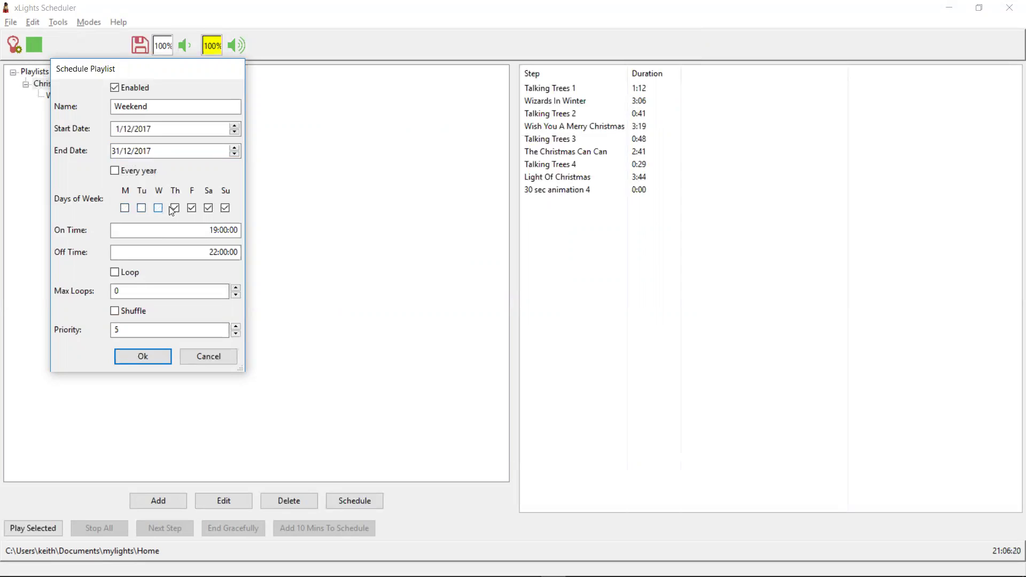
click(225, 208)
- Set the off time to 23:00, enable looping, and confirm the Weekend schedule
click(222, 231)
key(Tab)
key(Left)
key(Left)
text(3)
key(Tab)
click(135, 272)
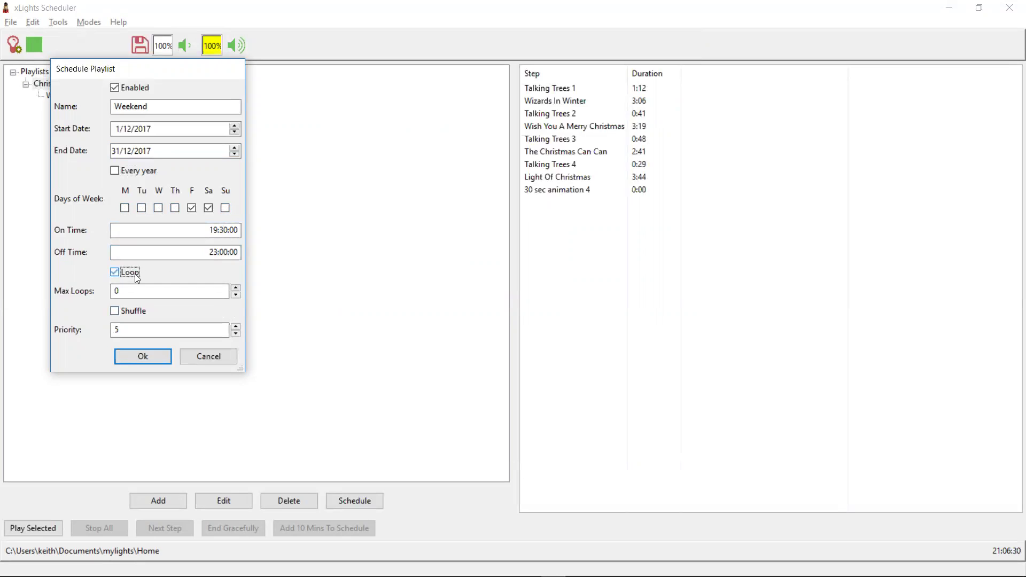
click(133, 357)
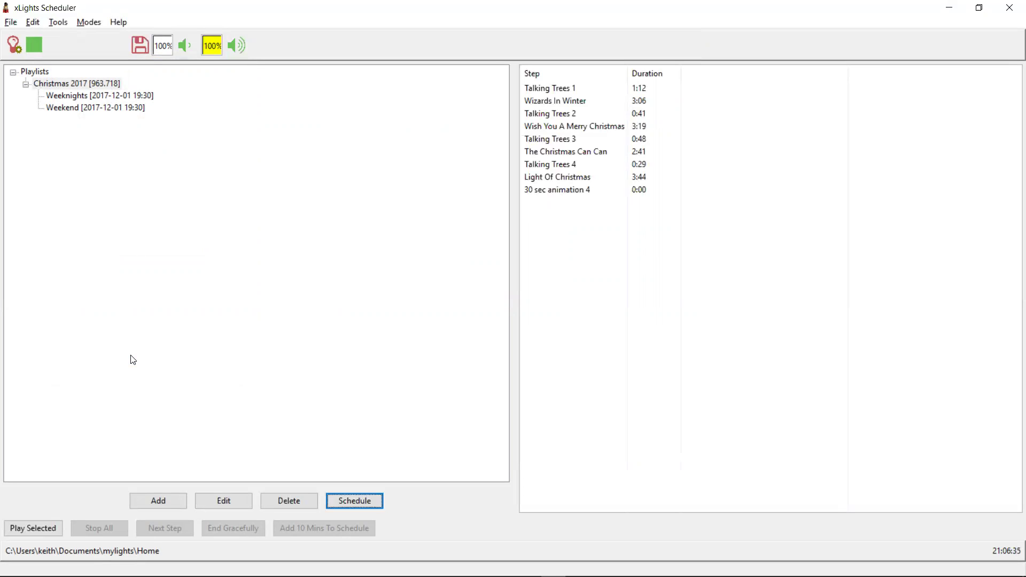
- Start a schedule named 'Christmas Eve' with start and end dates of 24/12/2017
click(352, 503)
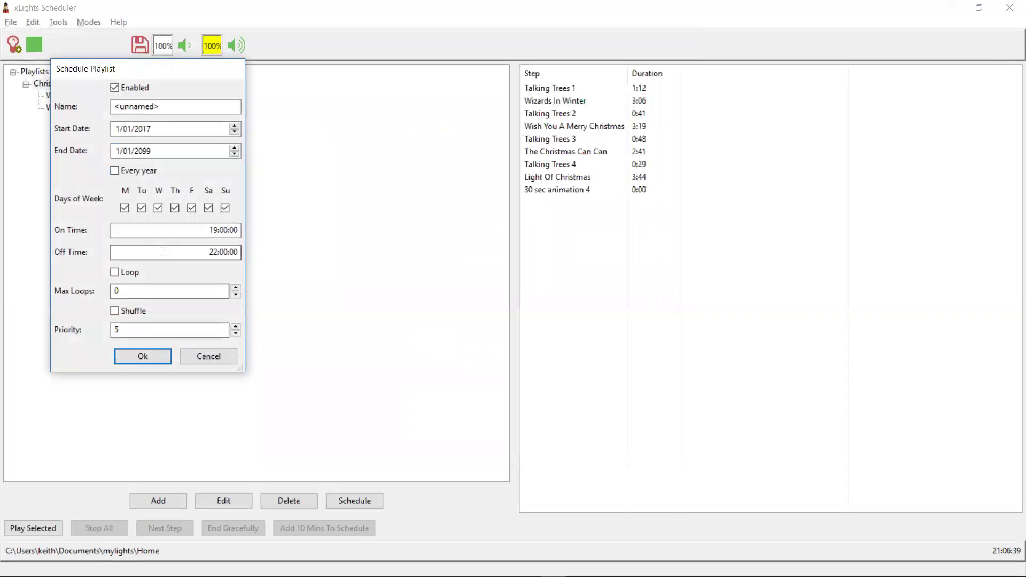
drag(177, 103, 81, 103)
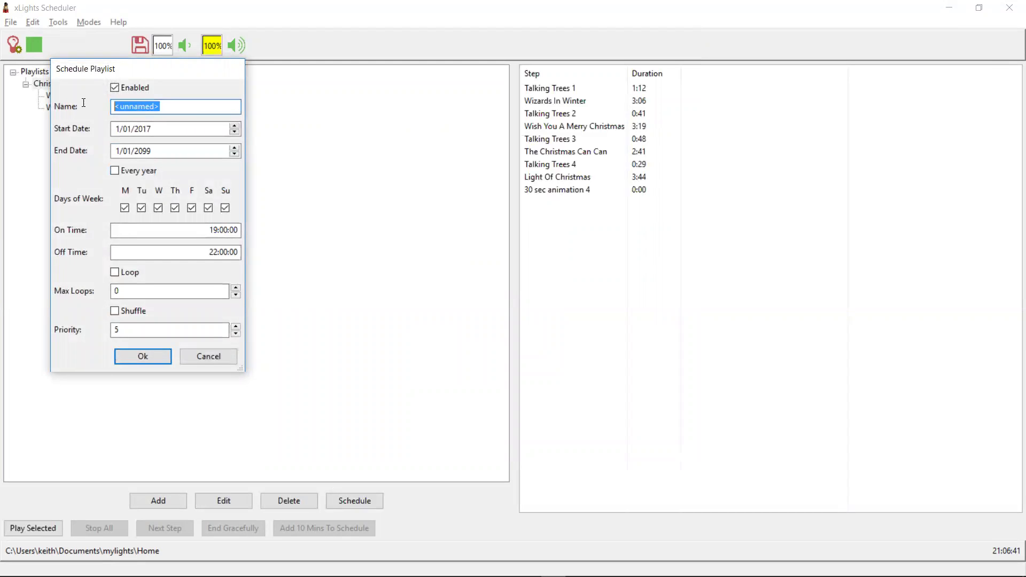
text(Christmas Eve)
key(Tab)
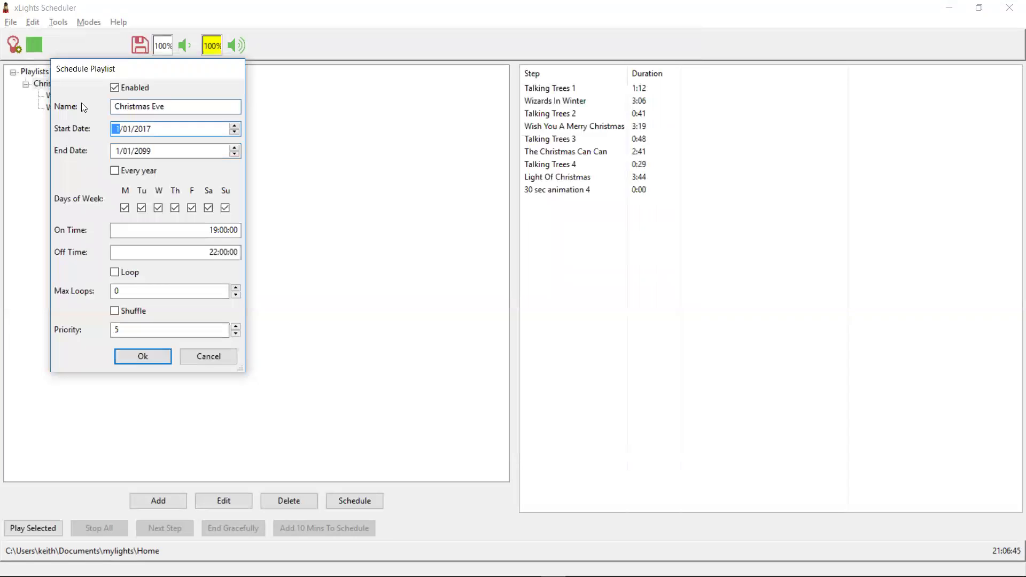
text(24)
key(Down)
key(Tab)
key(Right)
key(Right)
text(2017)
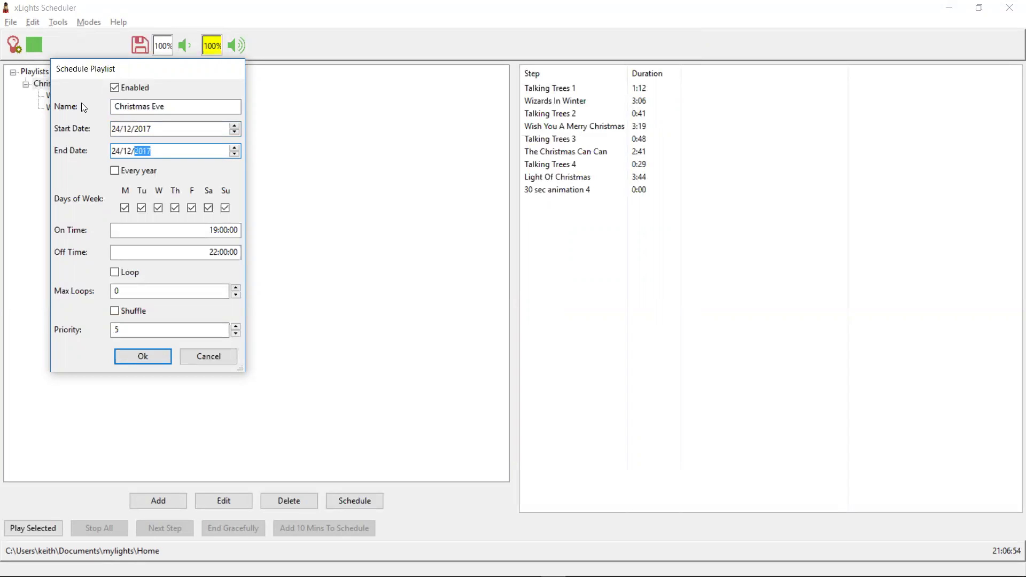
key(Tab)
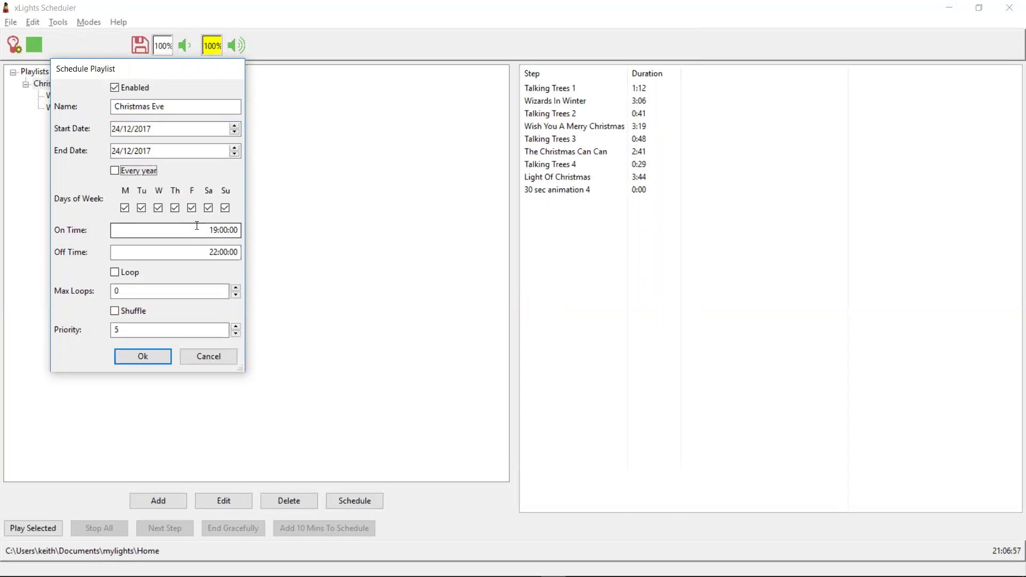
- Set Christmas Eve to run 19:30 to 01:00 with looping enabled
click(223, 230)
key(shift+Left)
text(3)
key(Tab)
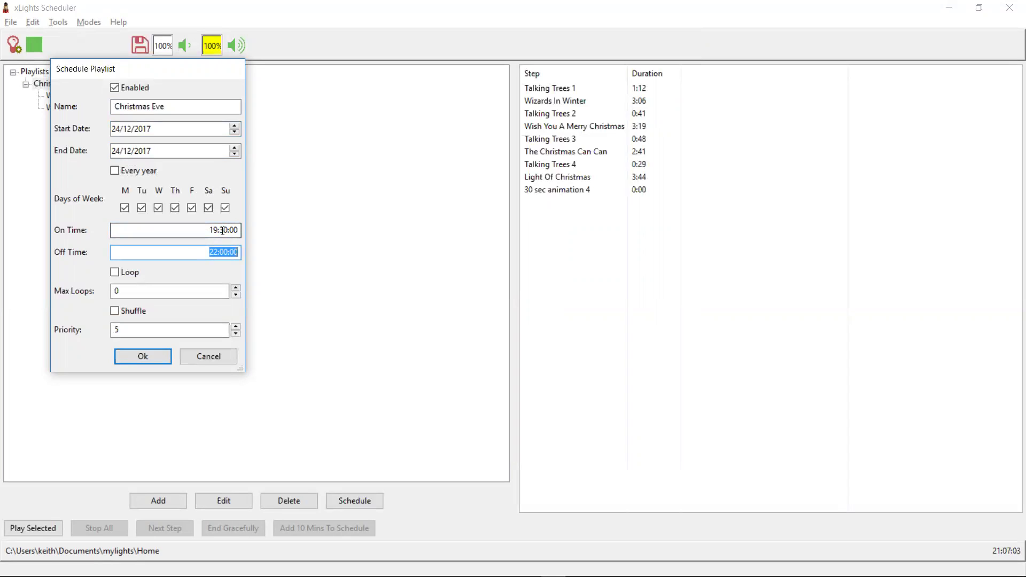
key(Left)
key(Left)
key(shift+Left)
key(shift+Left)
text(01)
key(Tab)
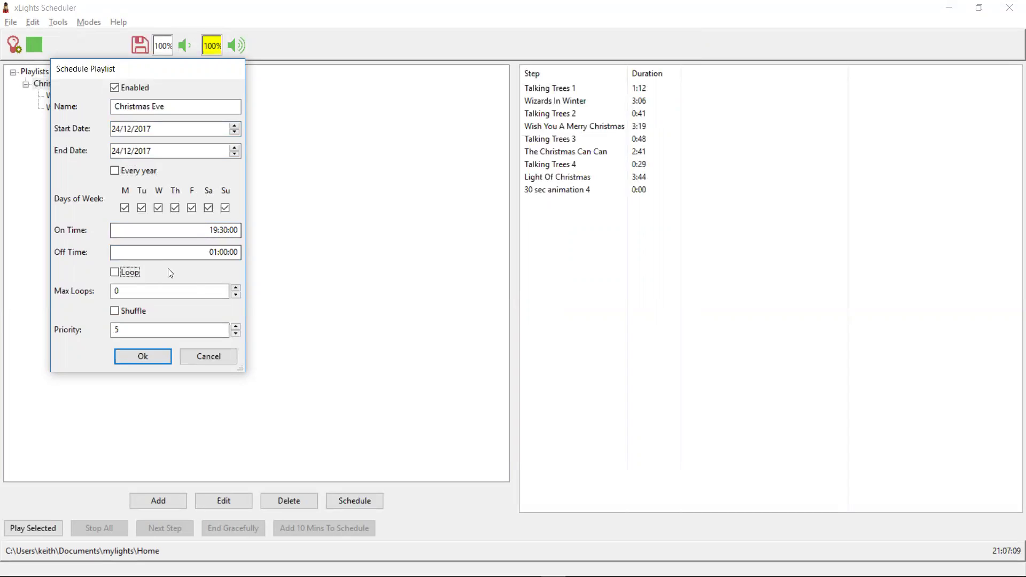
click(116, 273)
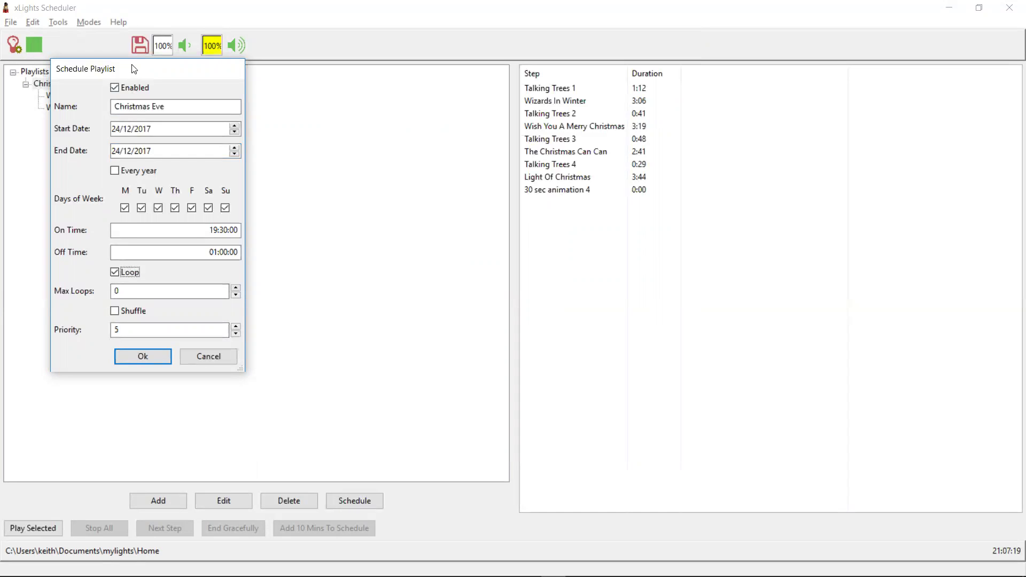
- Raise the Christmas Eve priority to 6 and confirm the schedule
drag(135, 71, 349, 79)
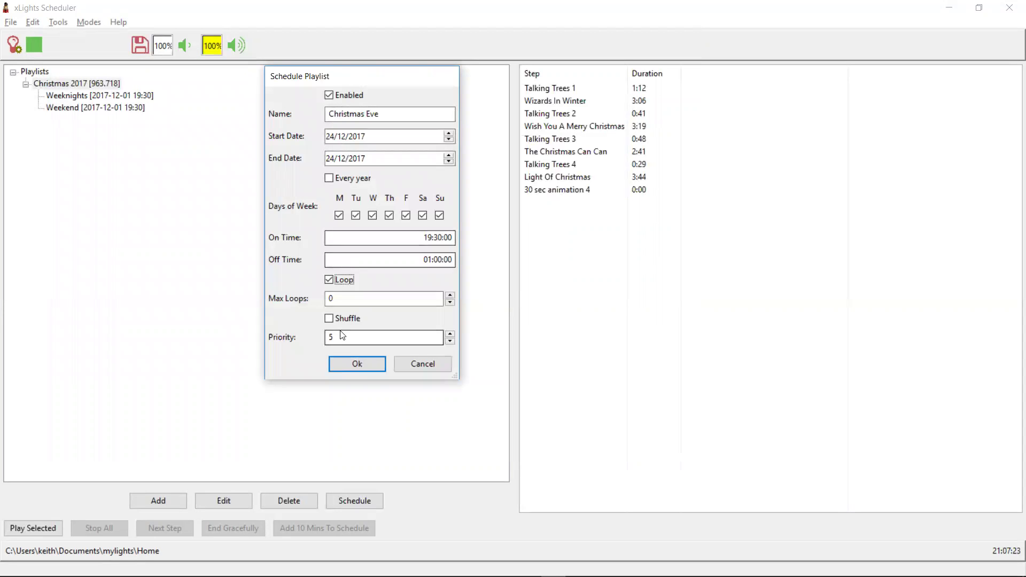
drag(352, 337, 326, 337)
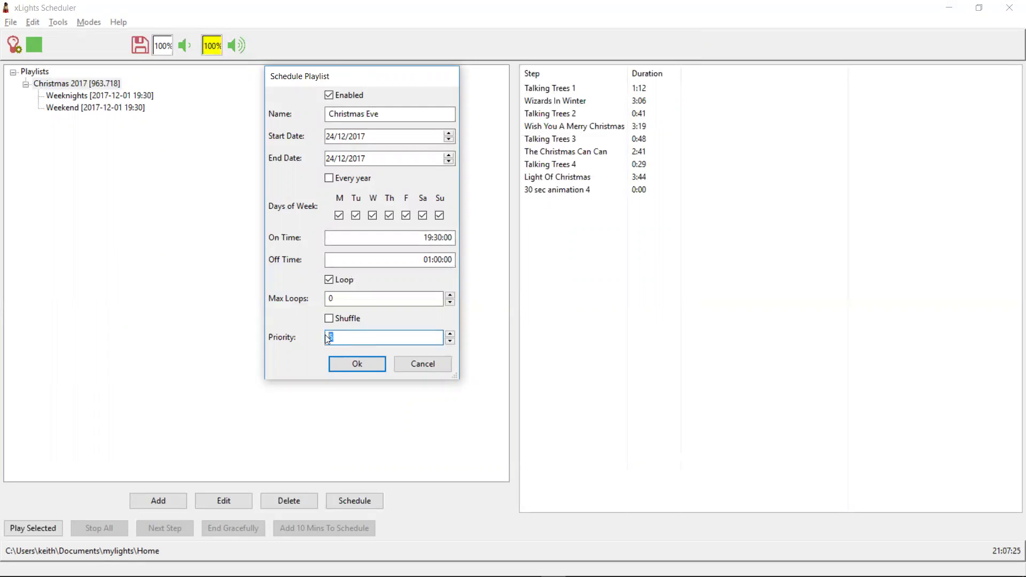
click(451, 335)
click(366, 363)
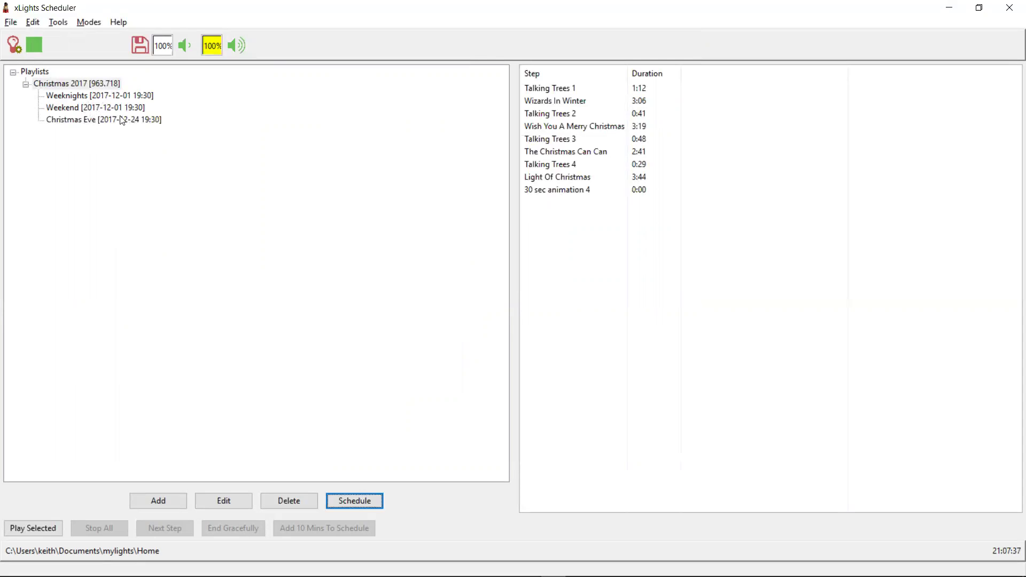
- Save the show setup with the Weeknights, Weekend and Christmas Eve schedules
click(139, 50)
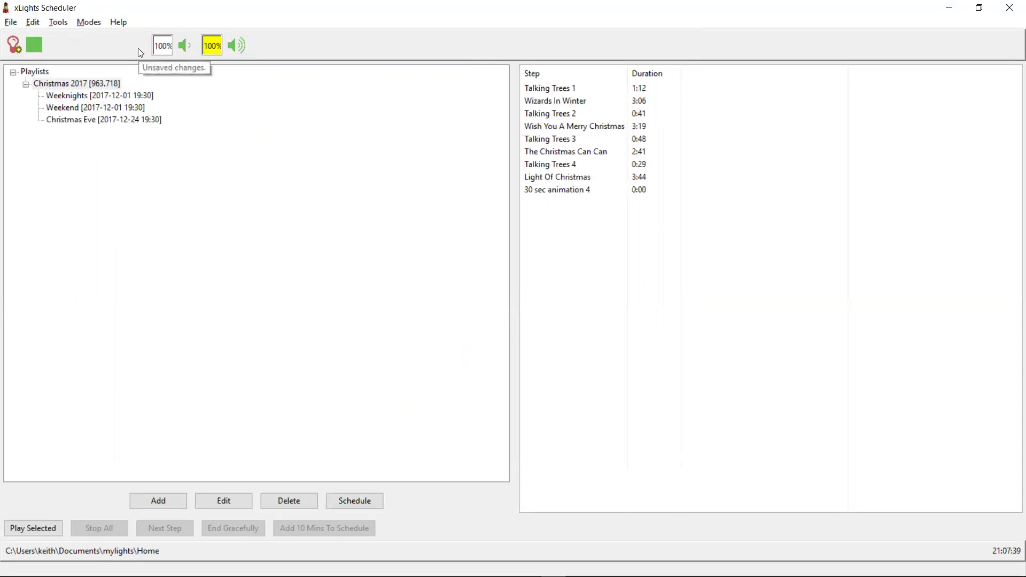